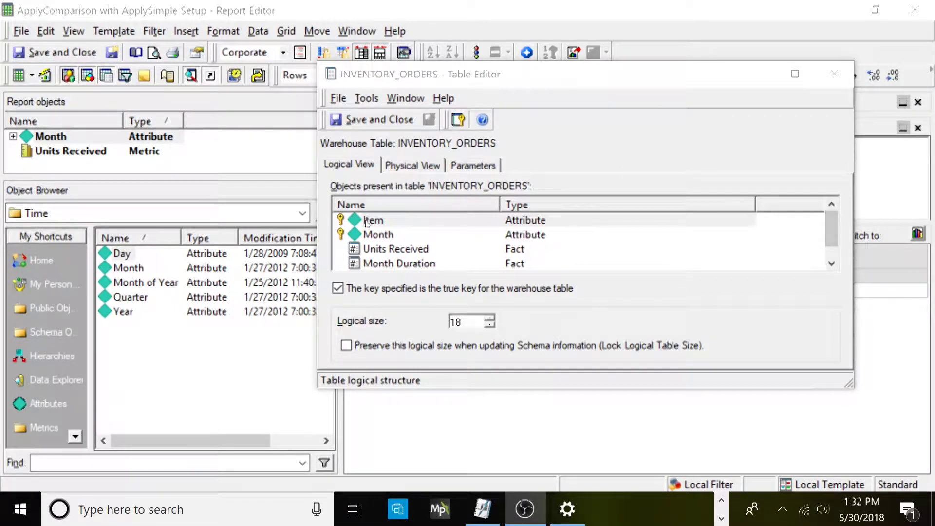
- Review the Item, Month and Units Received rows of INVENTORY_ORDERS, then close the Table Editor
left_click(394, 236)
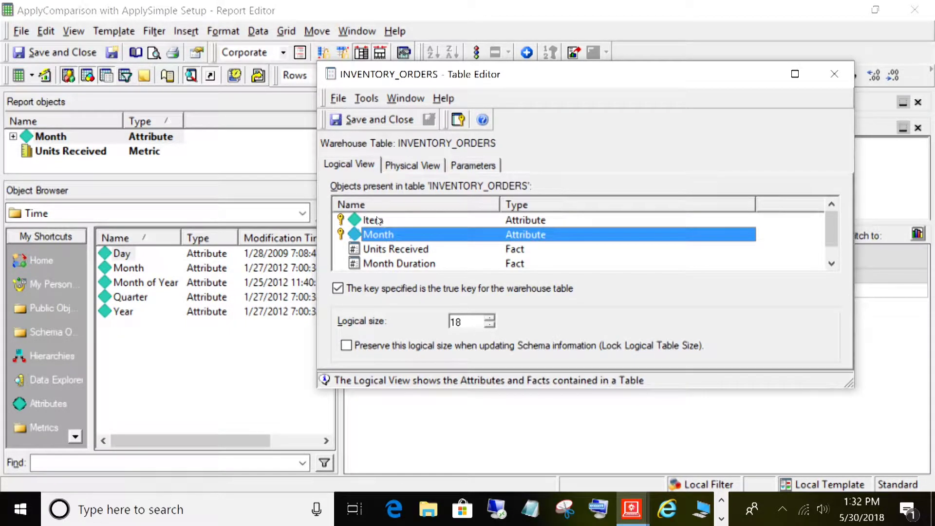
left_click(380, 220)
left_click(383, 236)
left_click(380, 249)
left_click(379, 238)
left_click(840, 77)
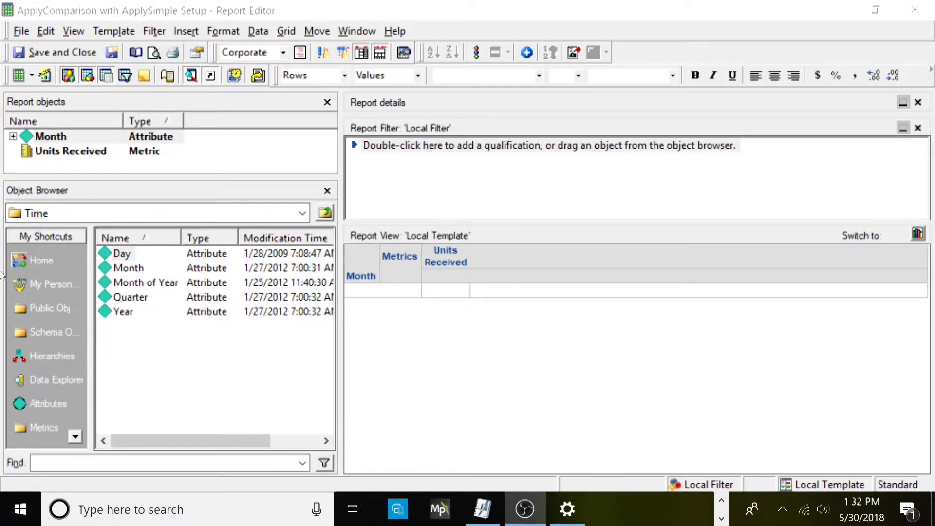
left_click(351, 273)
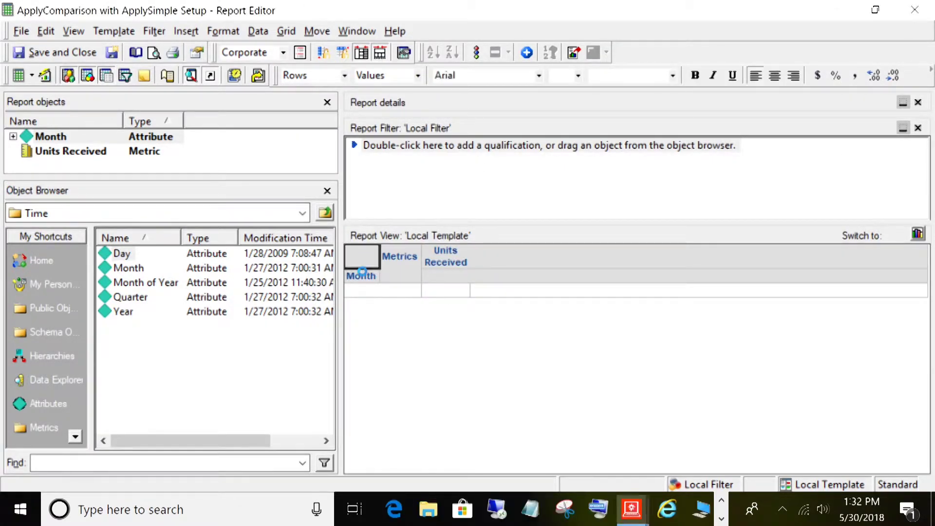
left_click(448, 256)
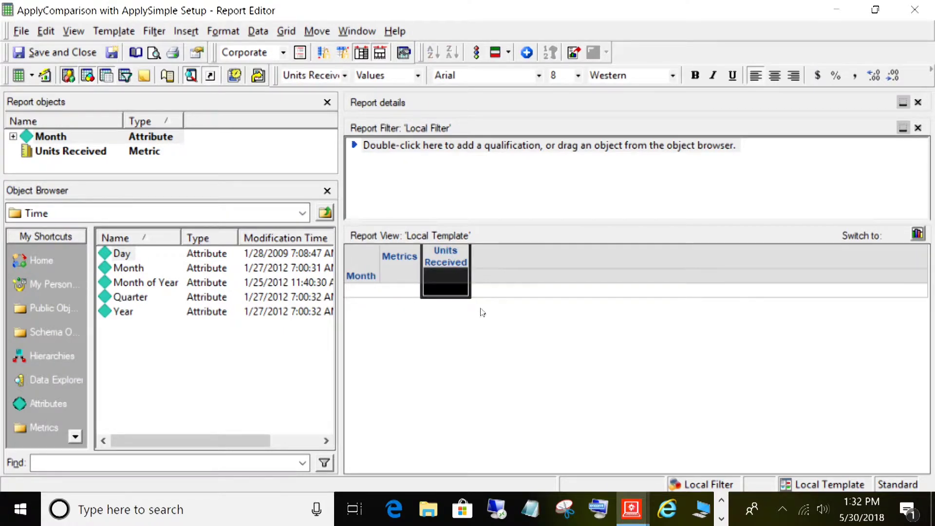
left_click(361, 289)
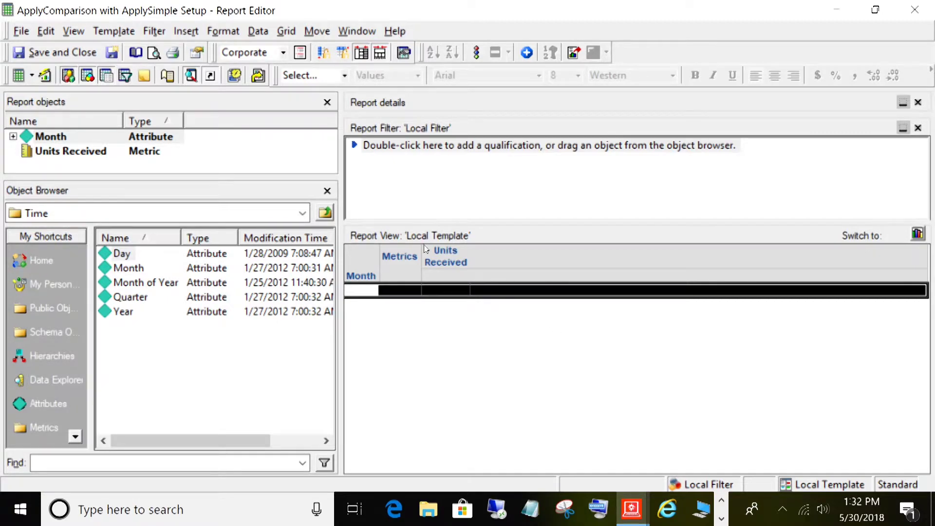
left_click_drag(110, 256, 390, 186)
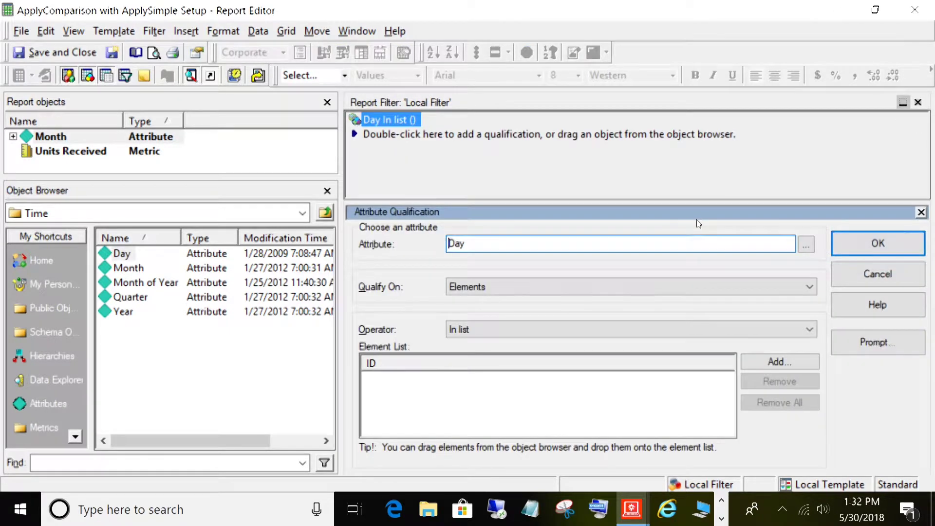
- Qualify Day on ID Exactly 5/30/2016 in the report filter and run the report
left_click(539, 287)
left_click(464, 307)
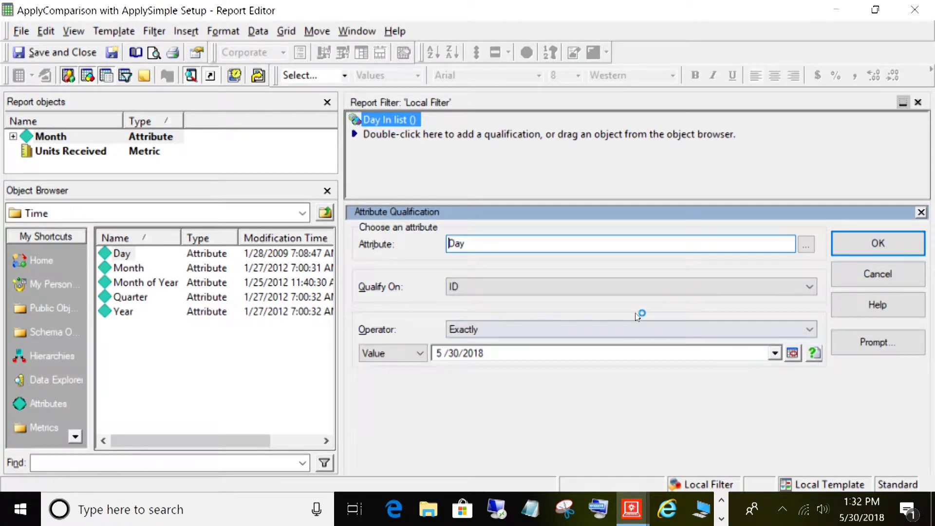
left_click(475, 354)
type("2")
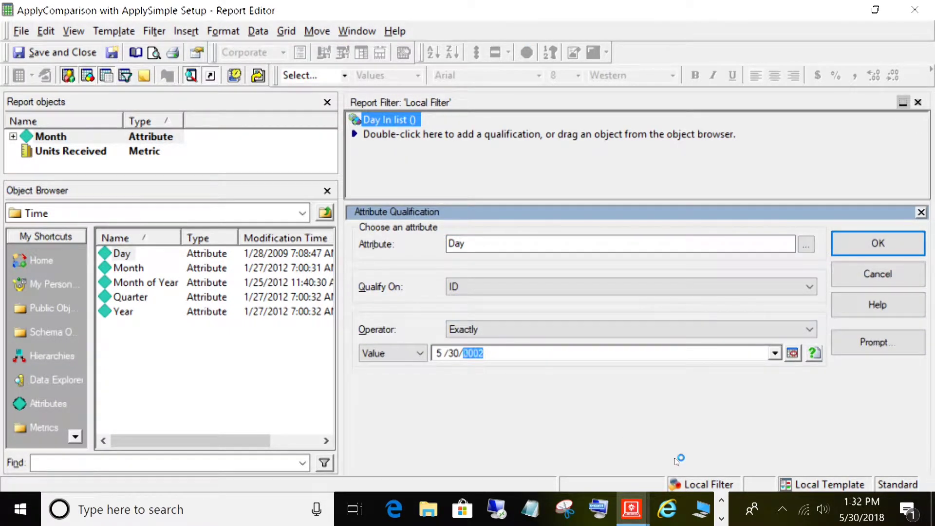
type("016")
left_click(876, 232)
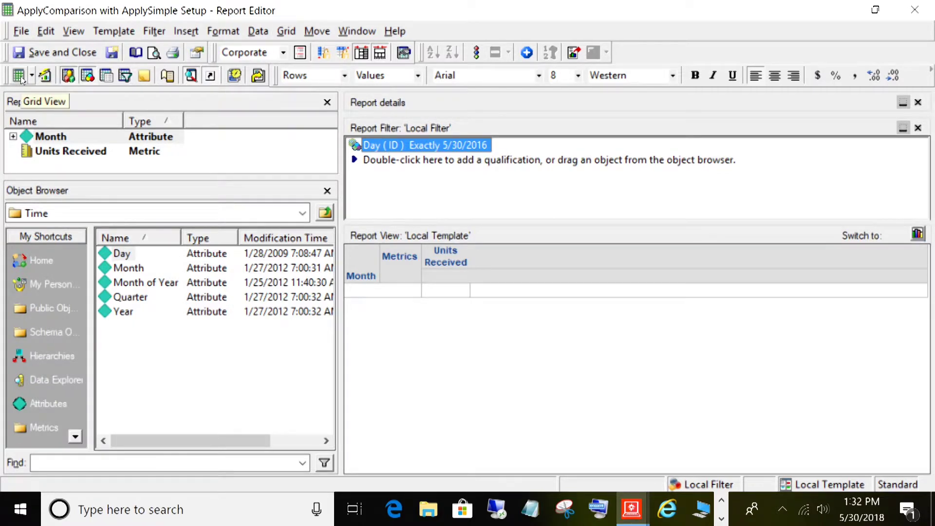
left_click(19, 76)
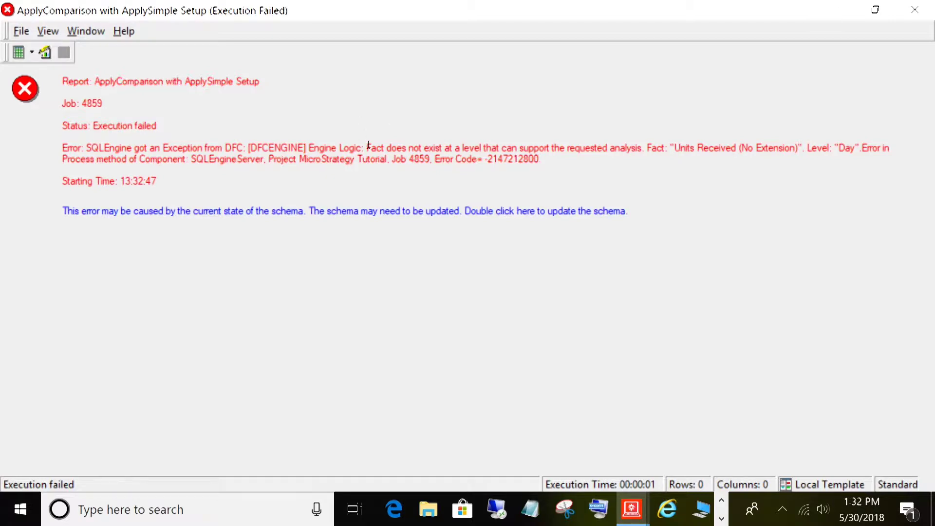
- Highlight the error text showing Units Received is unsupported at the Day level
left_click_drag(367, 148, 643, 148)
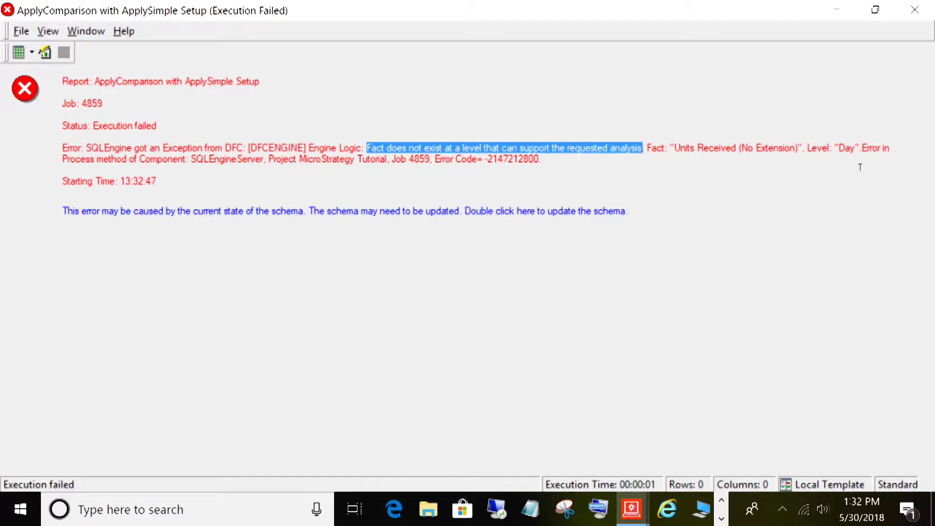
left_click_drag(836, 148, 861, 147)
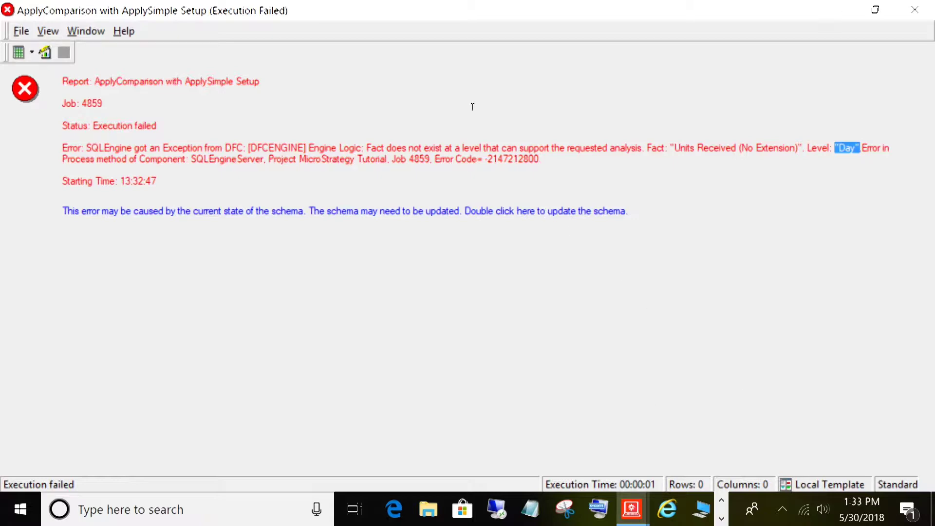
left_click(832, 141)
left_click_drag(837, 148, 855, 148)
- Switch the report back to Design View
left_click(31, 52)
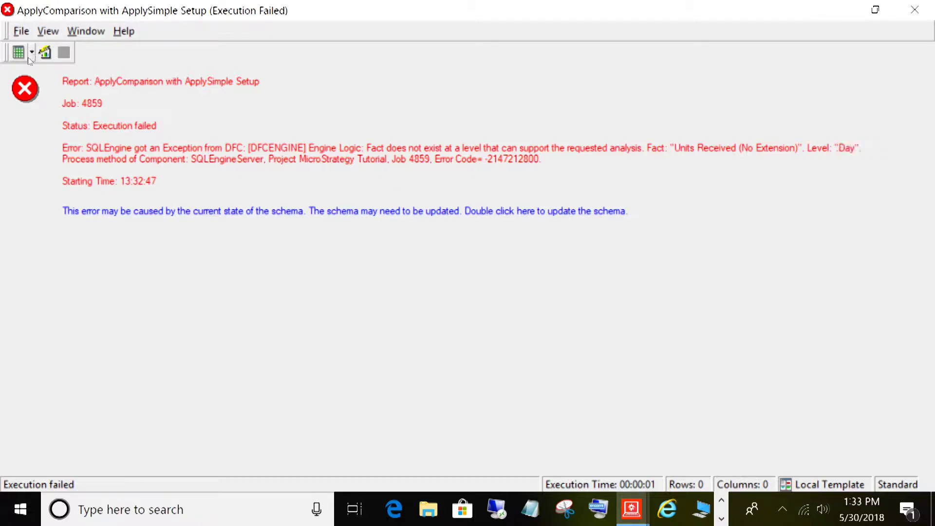
left_click(53, 72)
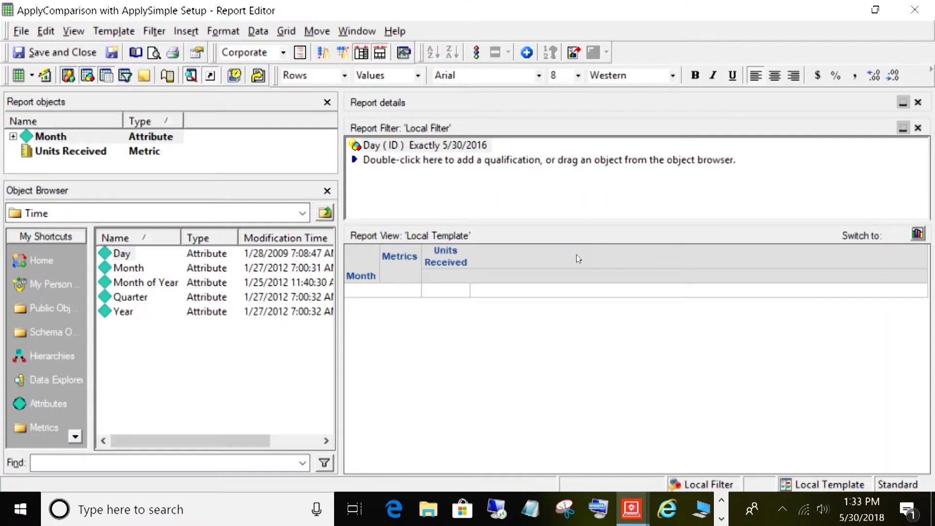
left_click(446, 257)
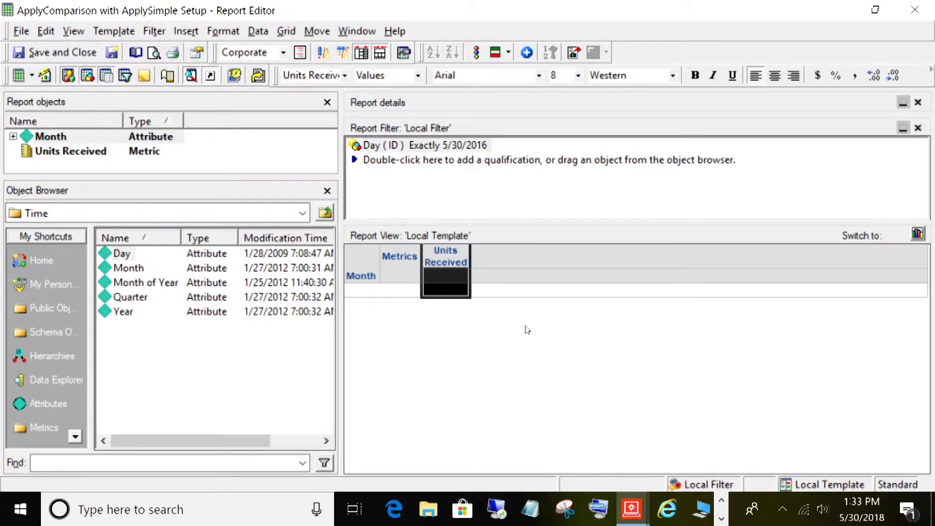
- Delete the Day (ID) Exactly 5/30/2016 qualification from the report filter
left_click(422, 144)
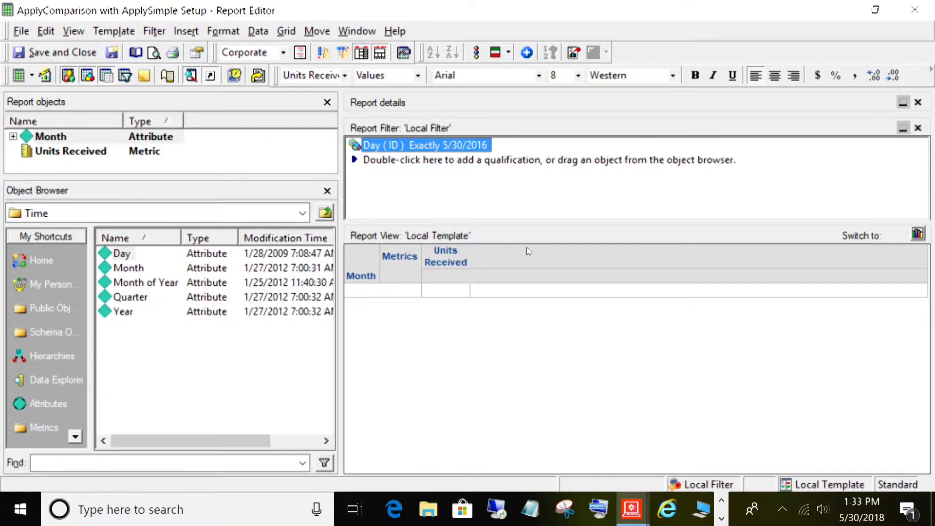
right_click(429, 147)
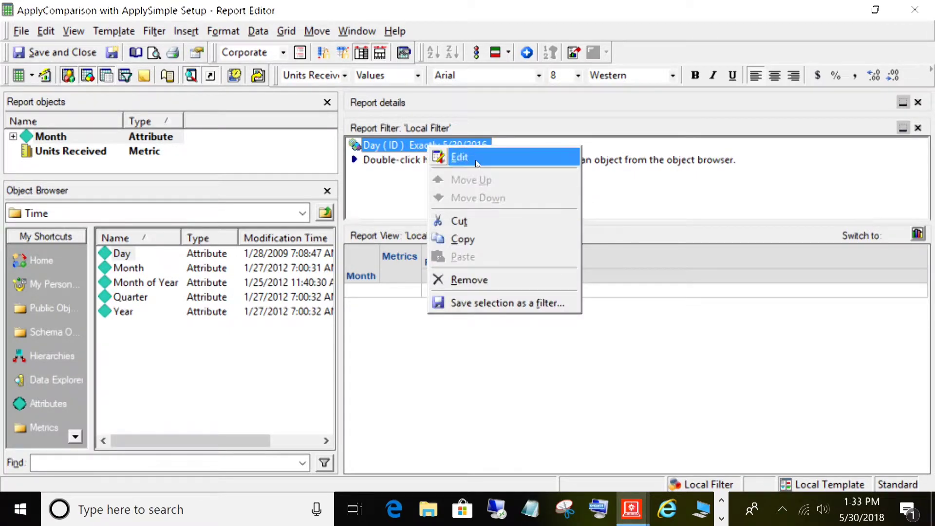
left_click(482, 279)
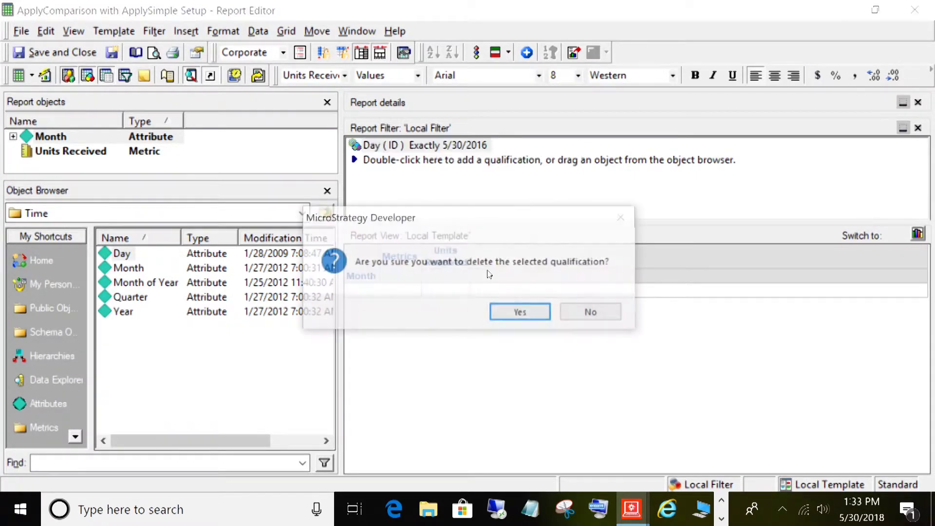
left_click(530, 312)
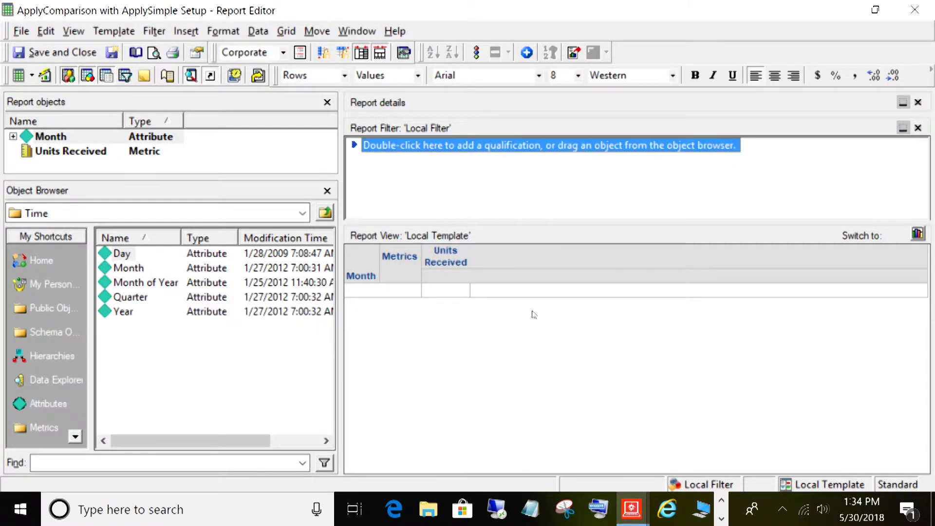
- Add an Advanced qualification to the Report Filter as a custom expression
double_click(406, 142)
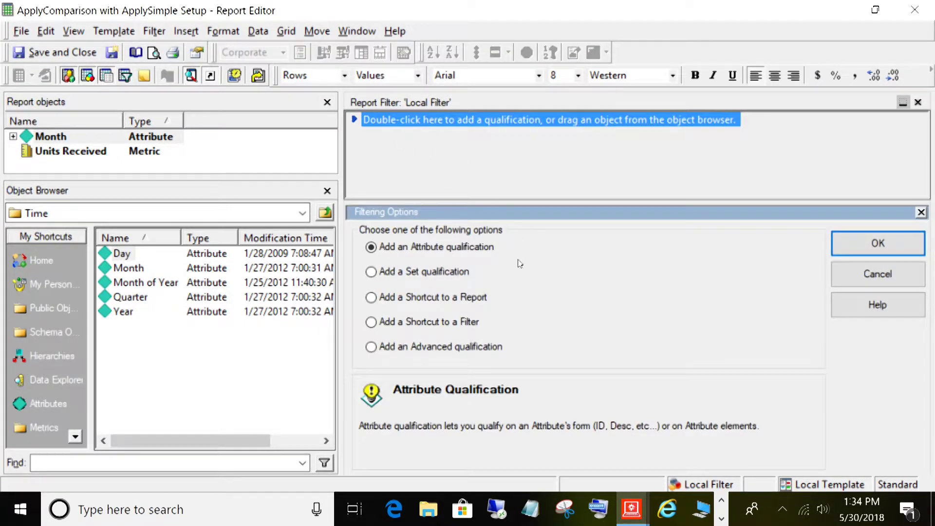
left_click(469, 348)
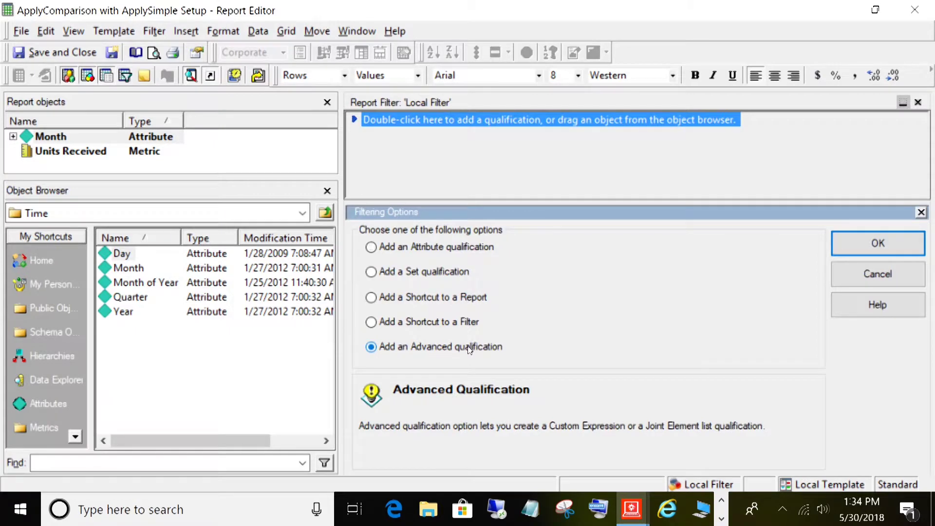
left_click(894, 245)
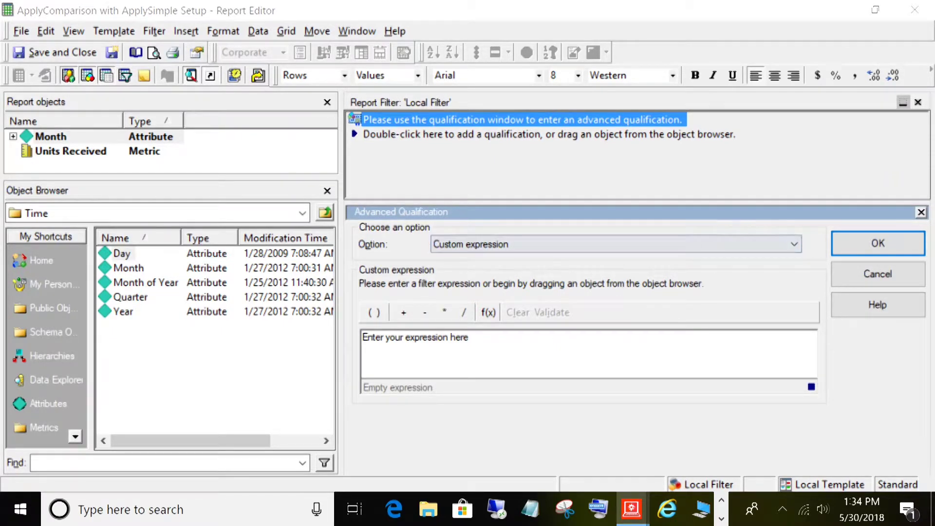
- Enter ApplyComparison("#0 IN (#1)" in the Custom expression box
left_click(576, 364)
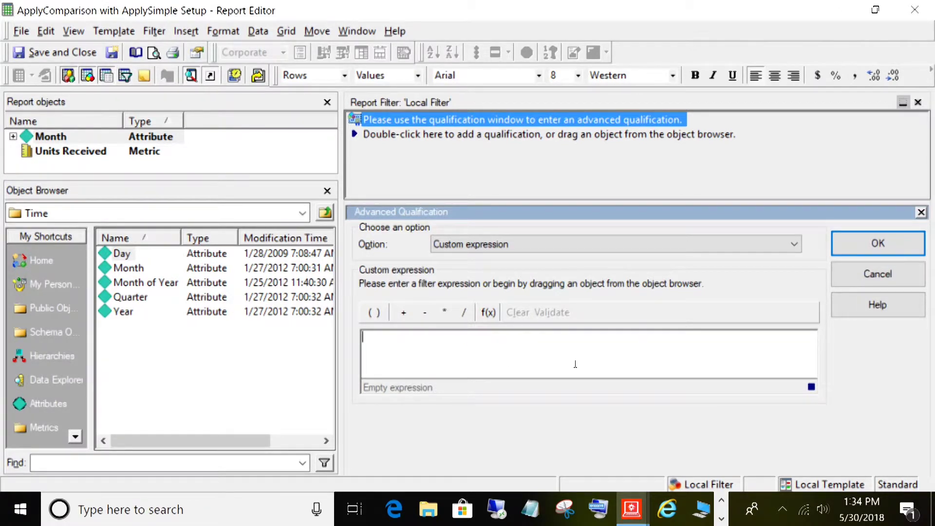
type("Apply")
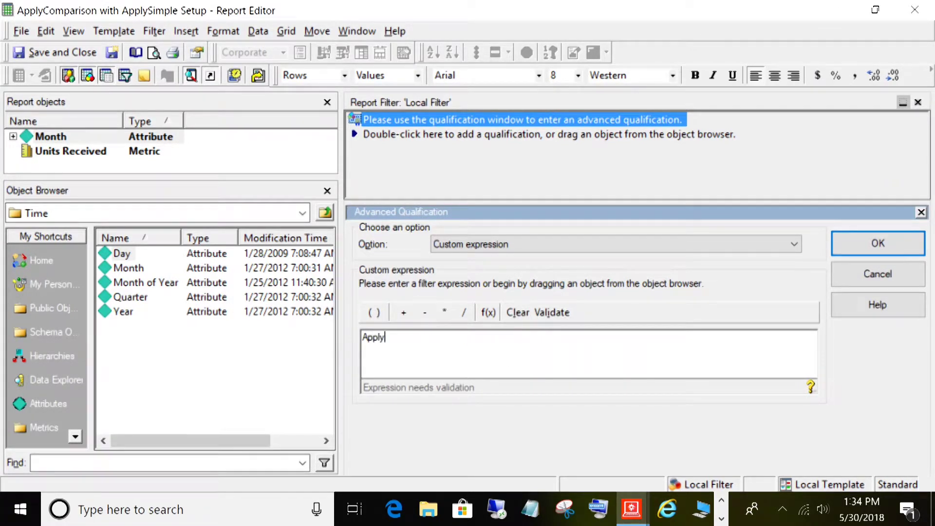
type("Comparison(")
type("\"\"")
key("Left")
type("#0")
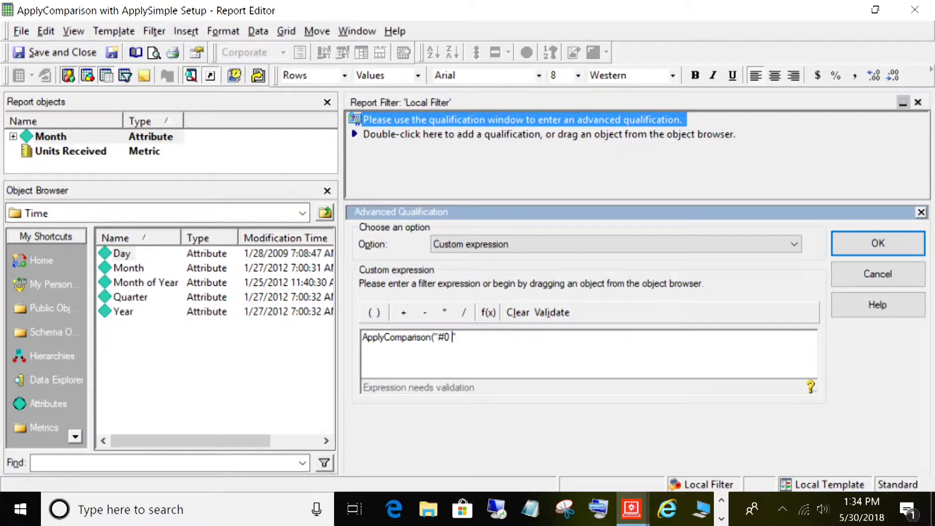
type(" IN (#1)")
key("Right")
key("Left")
key("Left")
key("Left")
key("Left")
key("Left")
key("Left")
key("Left")
key("Left")
key("Left")
key("Left")
key("Left")
key("shift+Right")
key("shift+Right")
key("shift+Right")
key("shift+Right")
key("shift+Right")
key("shift+Right")
key("shift+Right")
key("shift+Right")
key("shift+Right")
key("shift+Right")
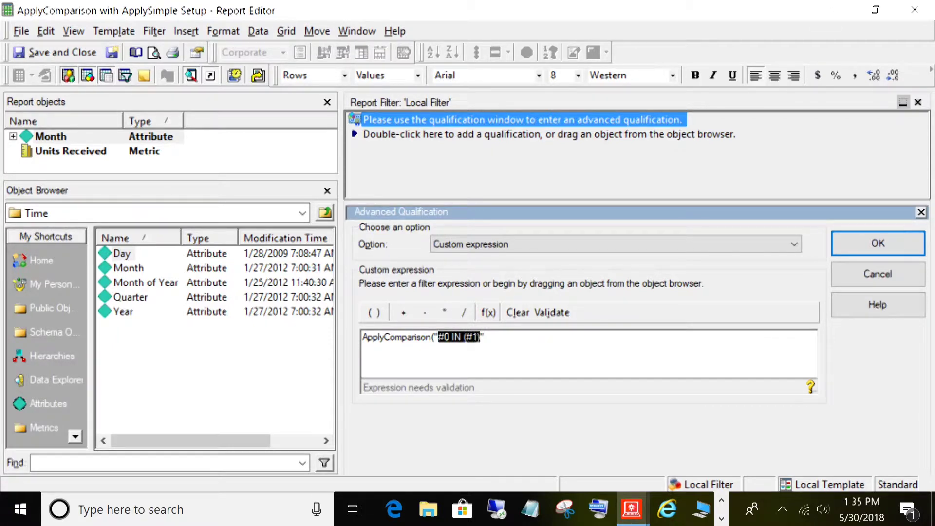
key("Left")
key("Right")
key("Right")
key("Right")
key("Right")
key("Right")
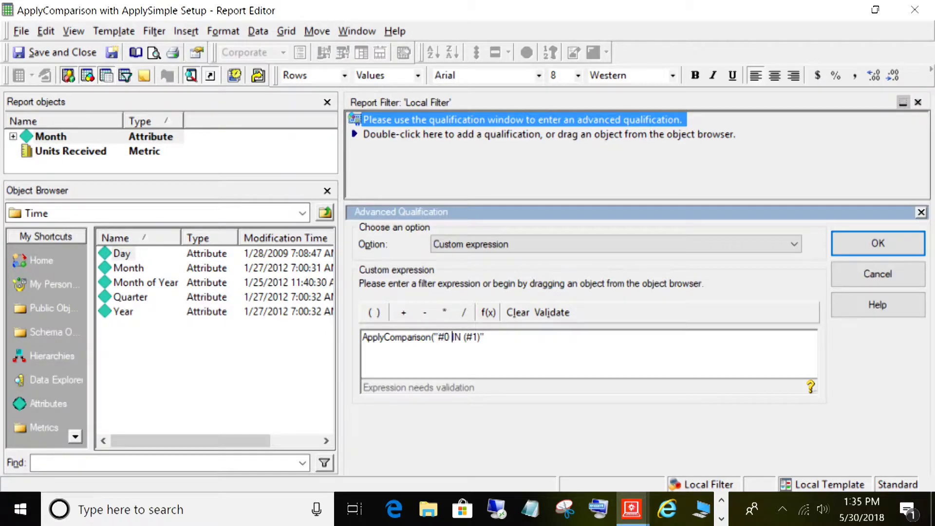
key("Right")
key("Right")
key("Right")
key("Right")
key("Right")
key("Right")
- Add Month@ID as the #0 attribute after the comparison pattern
type(",")
key("Left")
key("Left")
key("Left")
key("Left")
key("Left")
key("Left")
key("Left")
key("Left")
key("Left")
key("Left")
key("Left")
key("Right")
key("Right")
key("Right")
key("Right")
key("Right")
key("Right")
key("Right")
key("Right")
key("Right")
key("Right")
key("Right")
type("Month@ID")
left_click(524, 337)
key("Left")
key("Left")
key("Left")
key("Left")
key("Left")
key("Left")
key("Left")
key("Left")
key("Left")
left_click_drag(541, 338, 362, 337)
left_click(527, 337)
left_click(473, 337)
key("Right")
key("Right")
key("Right")
key("Right")
key("Right")
key("Right")
key("Right")
key("Right")
key("Right")
key("Right")
key("Right")
key("Right")
key("Right")
key("Right")
key("Right")
- Begin the ApplySimple("SELECT subquery argument
type("App")
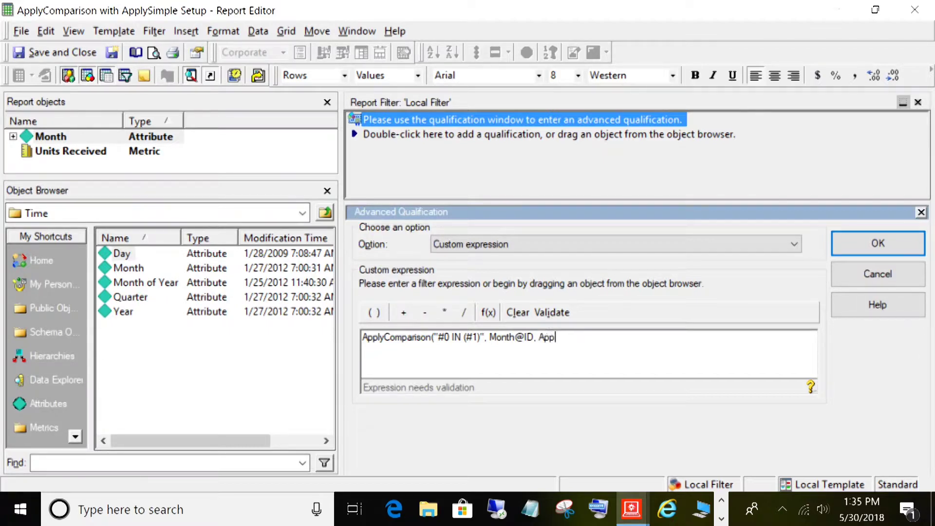
type("lySimple(")
type("\"")
type("SELECT ")
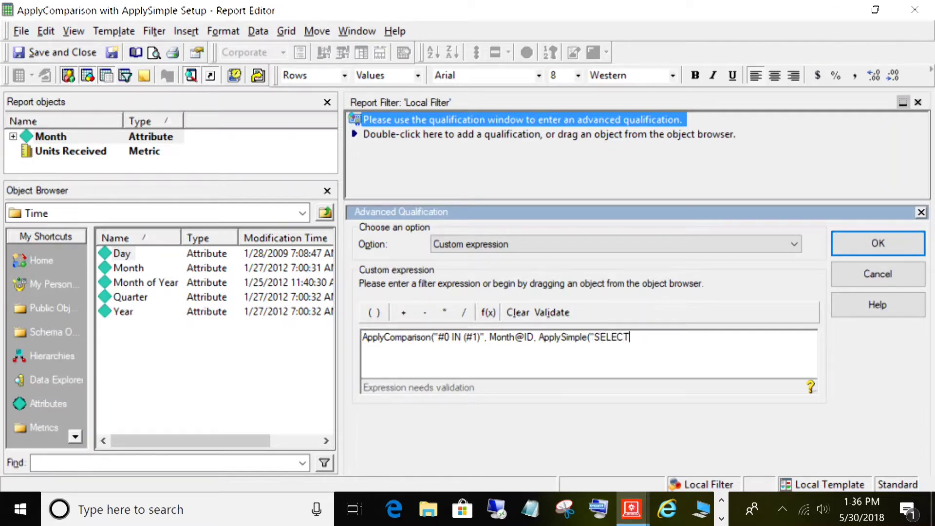
type("DISC")
- Write DISTINCT MONTH_ID FROM LU_DAY WHERE DAY_DATE = Date(), fixing typos along the way
key("BackSpace")
type("TINCT MONTH_ID")
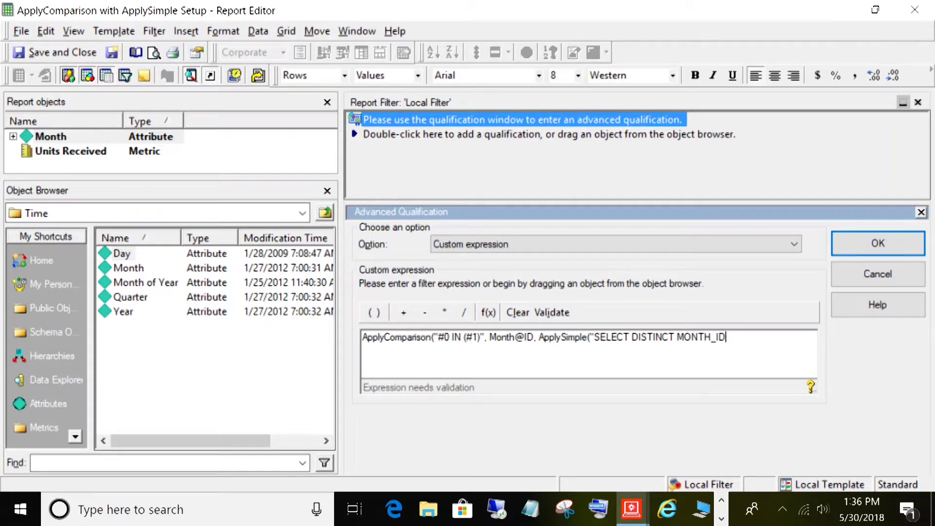
type(" FROM")
key("BackSpace")
key("BackSpace")
key("BackSpace")
key("BackSpace")
key("BackSpace")
type("FROM LY")
key("BackSpace")
type("C")
key("BackSpace")
type("U_DAY")
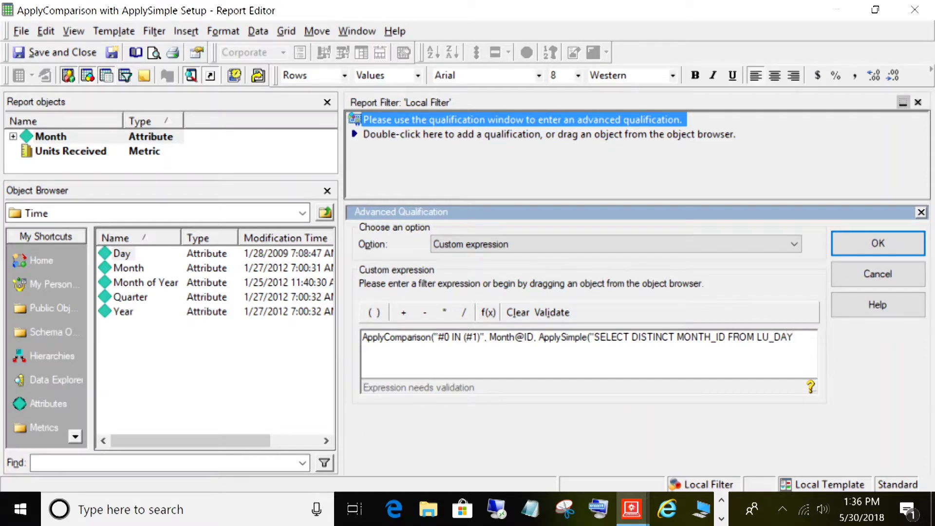
type(" WHERE DAY_DATE")
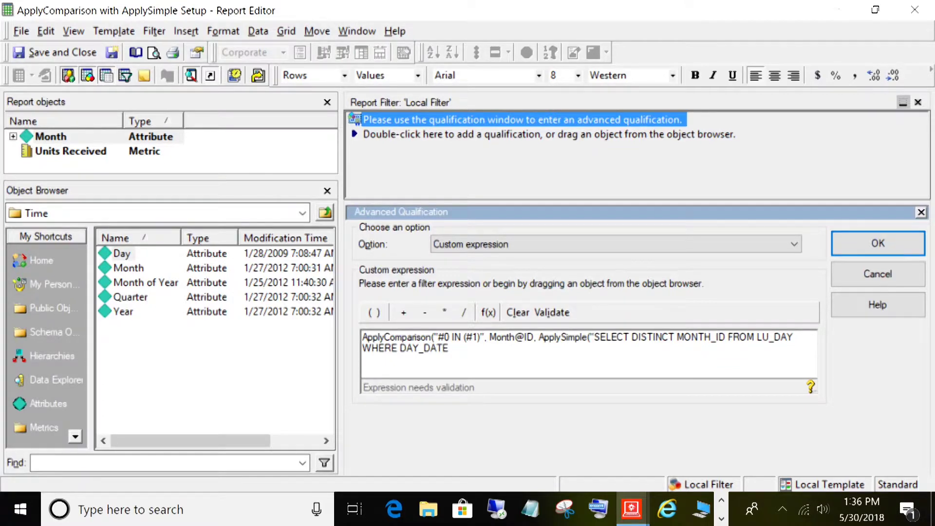
type(" = Date()")
- Append -730", 0)) to finish the date offset and close both functions
type("-730")
type("\", 0")
key("BackSpace")
key("BackSpace")
type("0))")
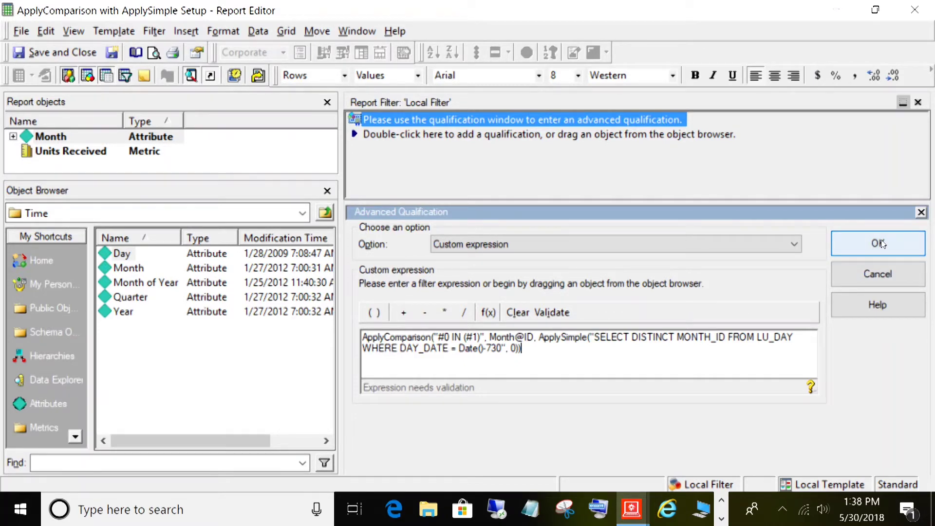
- Validate the ApplyComparison expression and accept it as the filter qualification
left_click(555, 313)
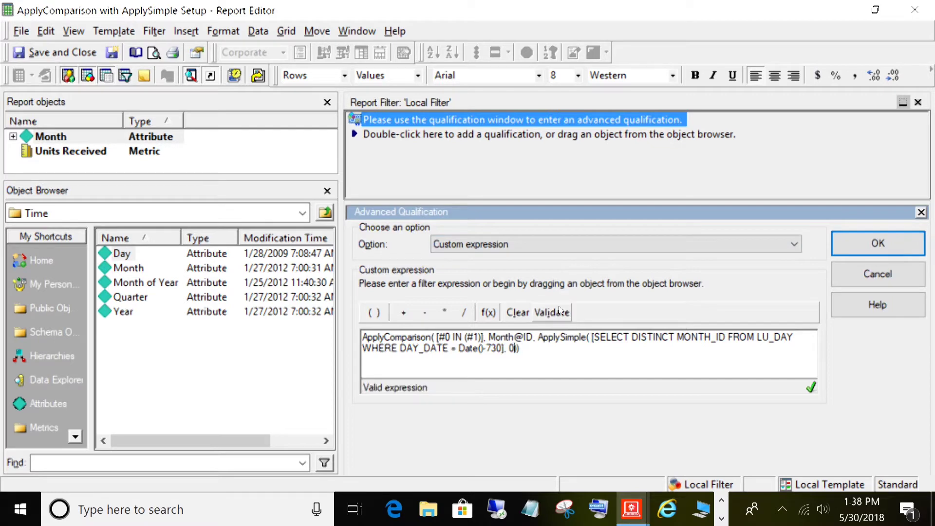
left_click(880, 245)
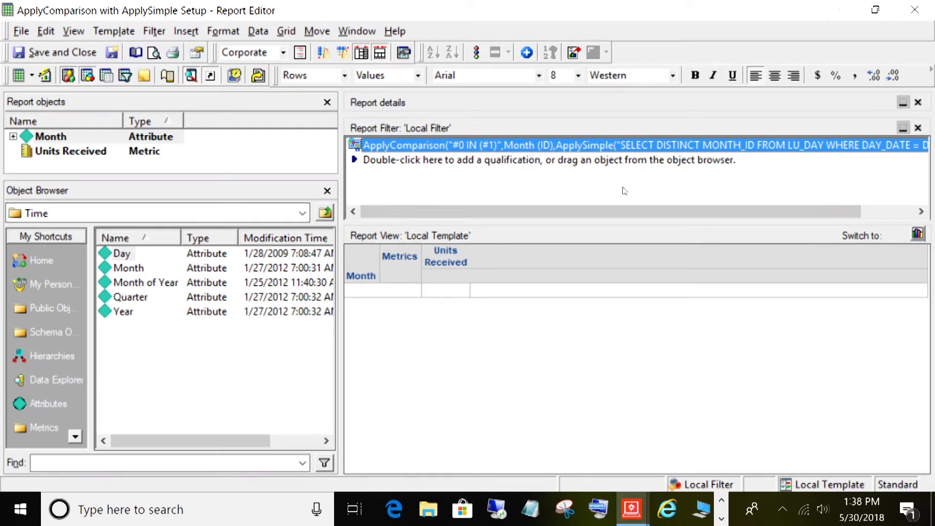
- Run the report and select the May 2016 row showing 30,240 Units Received
left_click(19, 76)
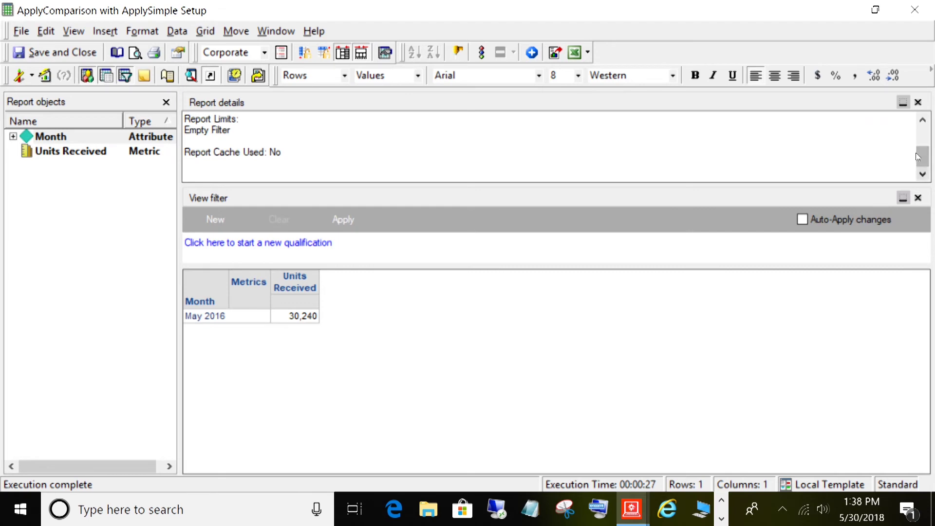
left_click_drag(927, 153, 925, 132)
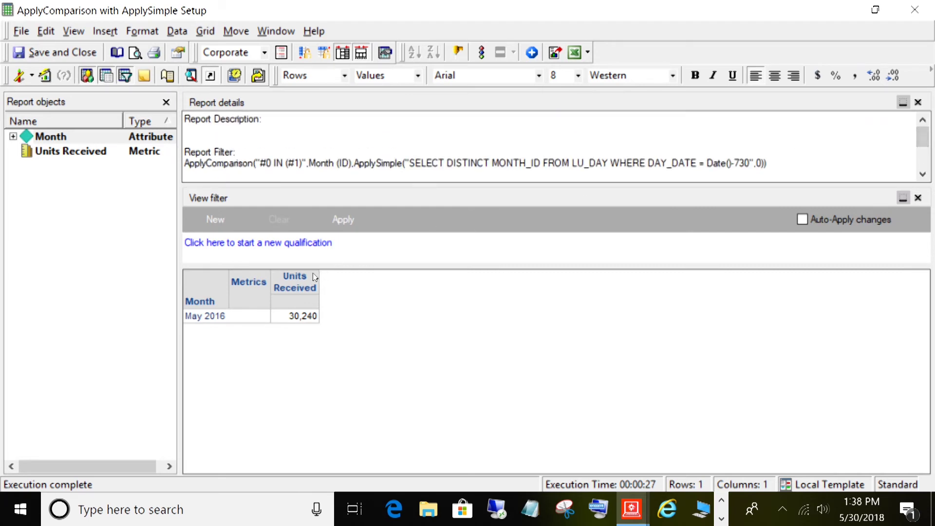
left_click(193, 302)
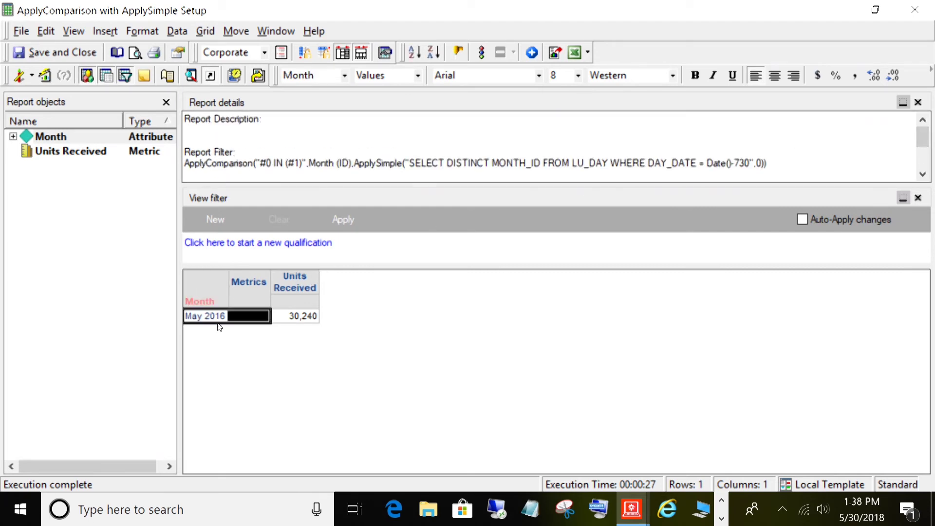